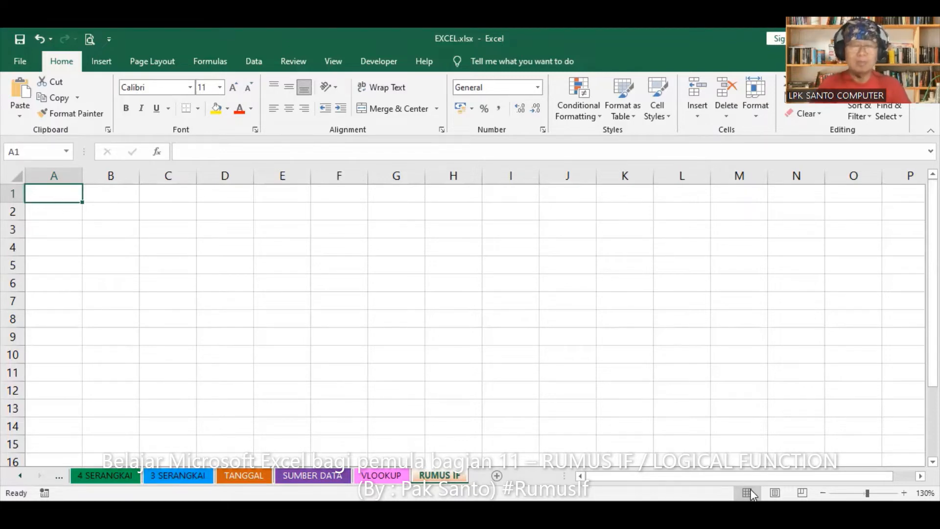
Enter the condition text "JIKA NILAI LEBIH DARI 70," in cell A1
type("JIKA")
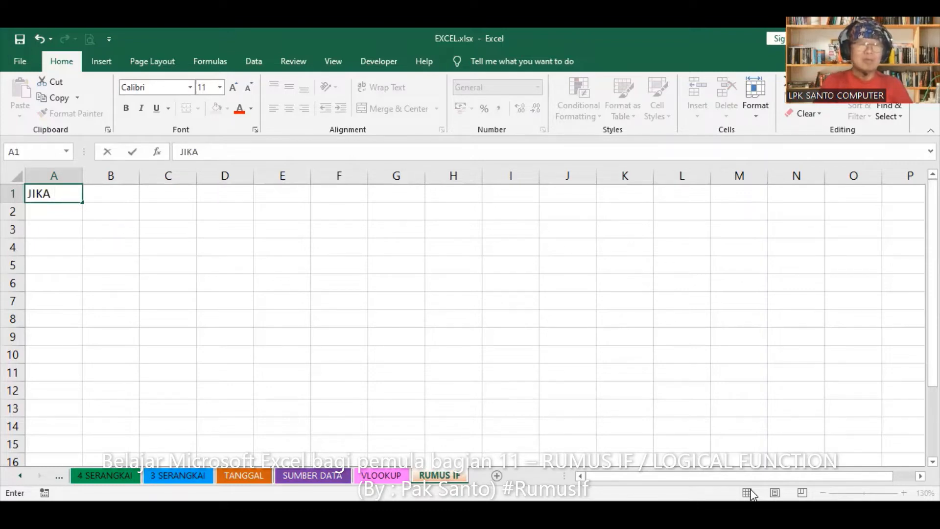
type(" NILAI LEBIH ")
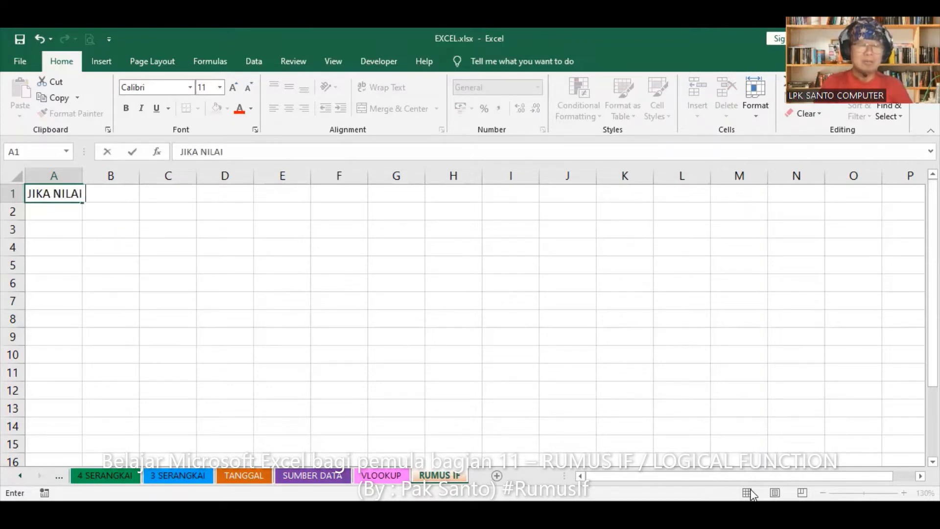
type("DARI")
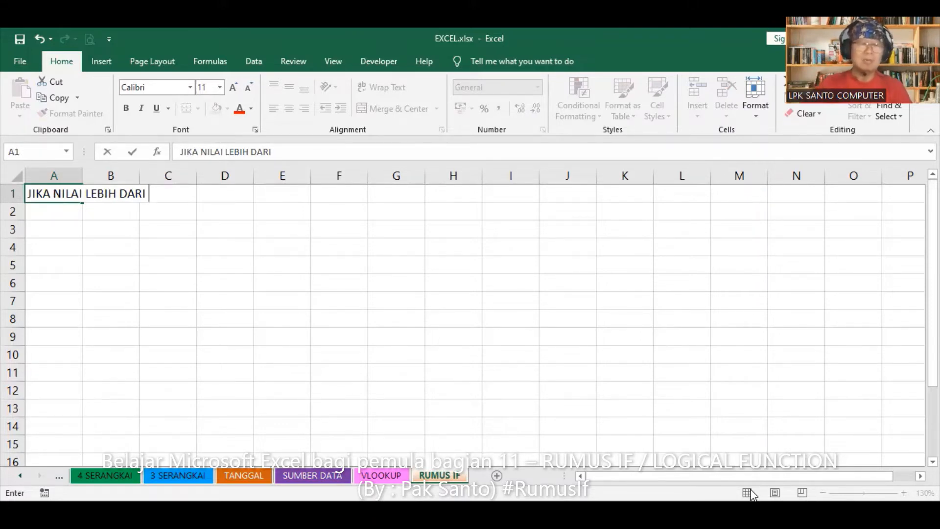
type("70")
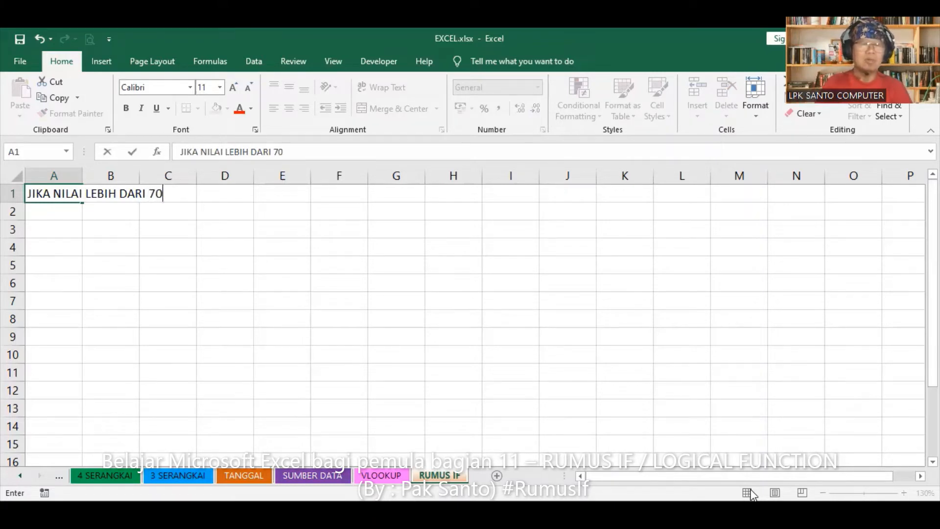
type(",")
key("Return")
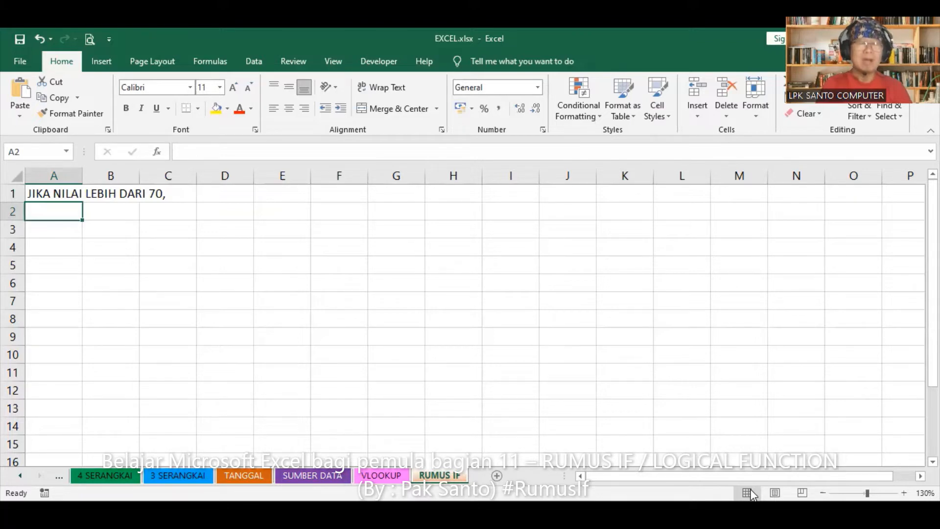
Enter the text MAKA "LULUS" in cell A2, keeping the quotation marks around LULUS
type("MAKA")
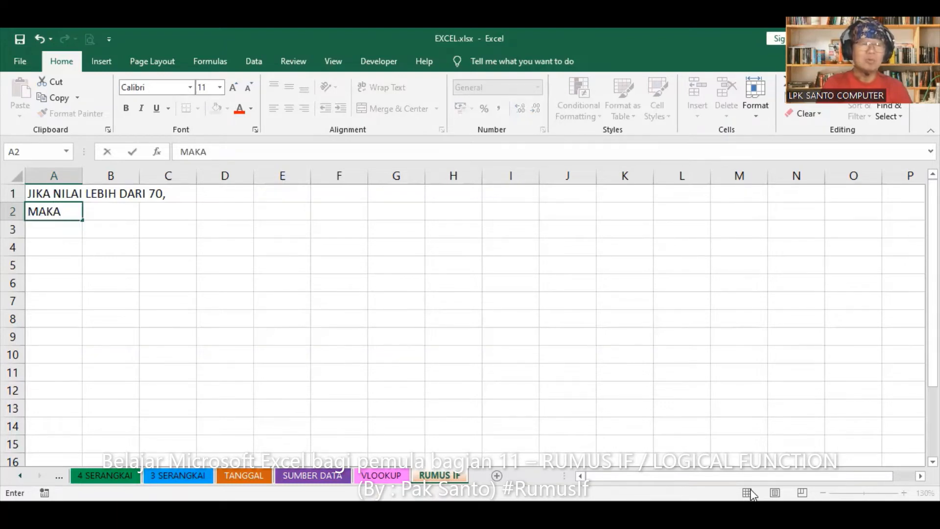
type(" \"LU")
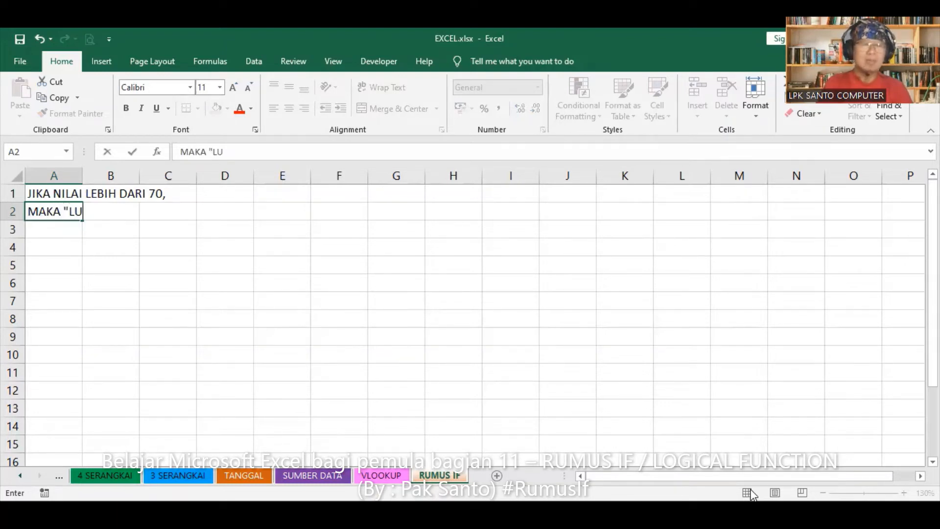
type("LUS\"")
key("Return")
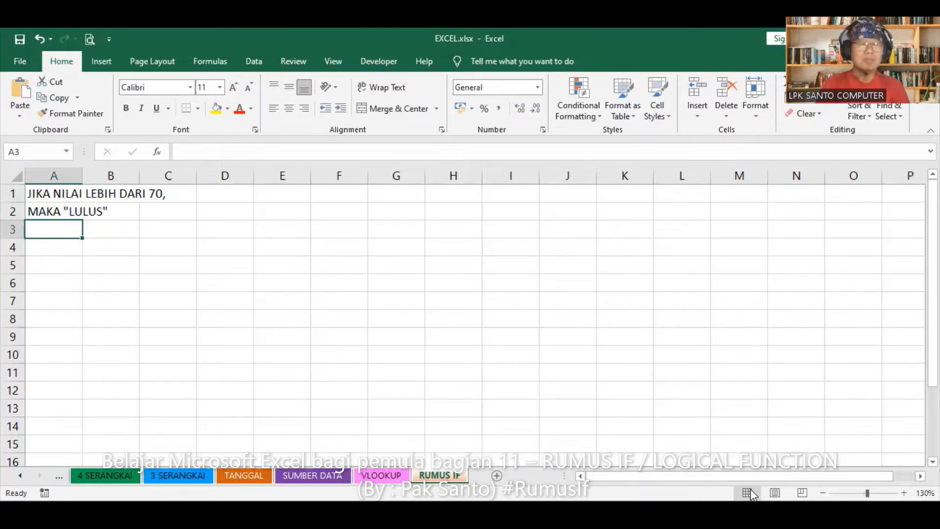
Enter JIKA TIDAK MAKA "REMIDI" in cell A3 and autofit column A to its text
type("JIKA TI")
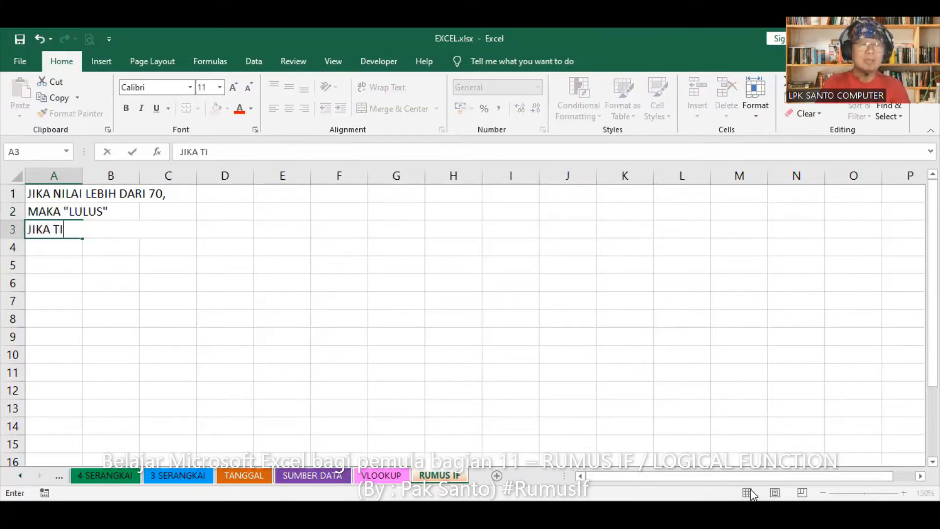
type("DAK MAKA ")
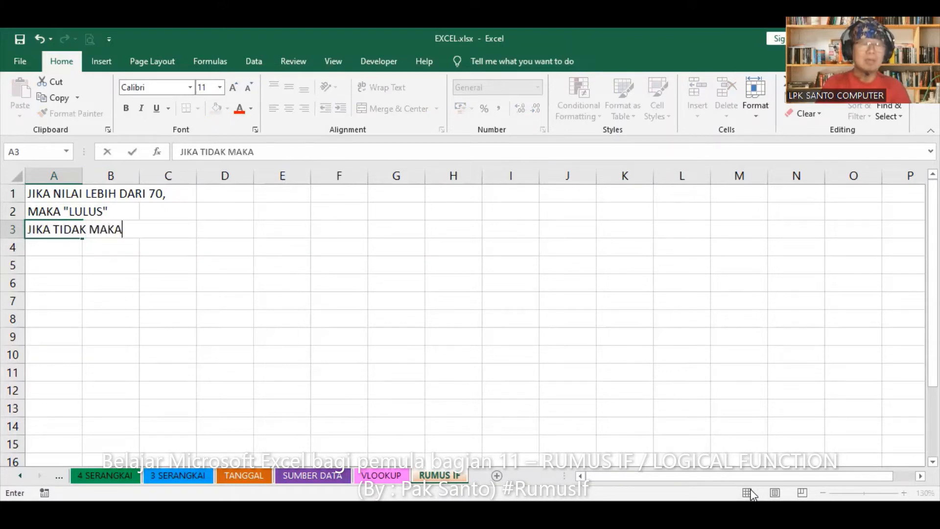
type("\"")
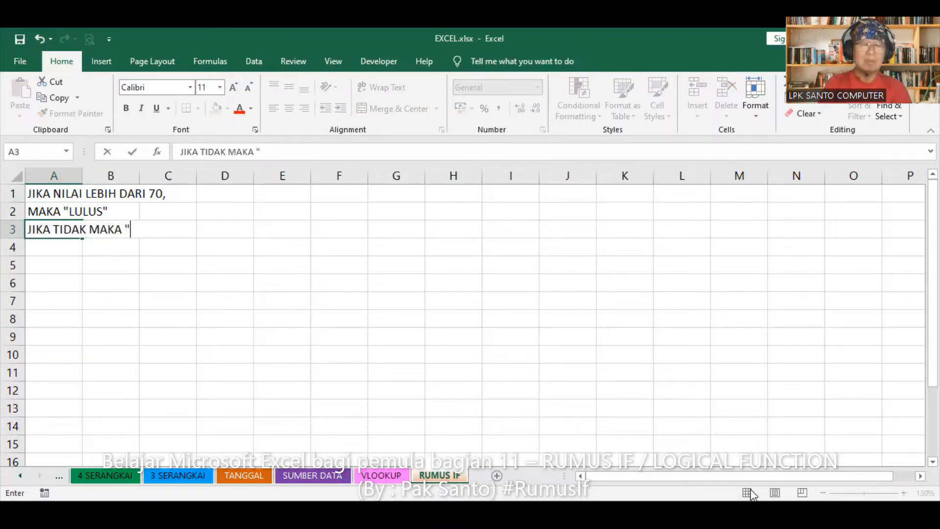
type("REMID\"")
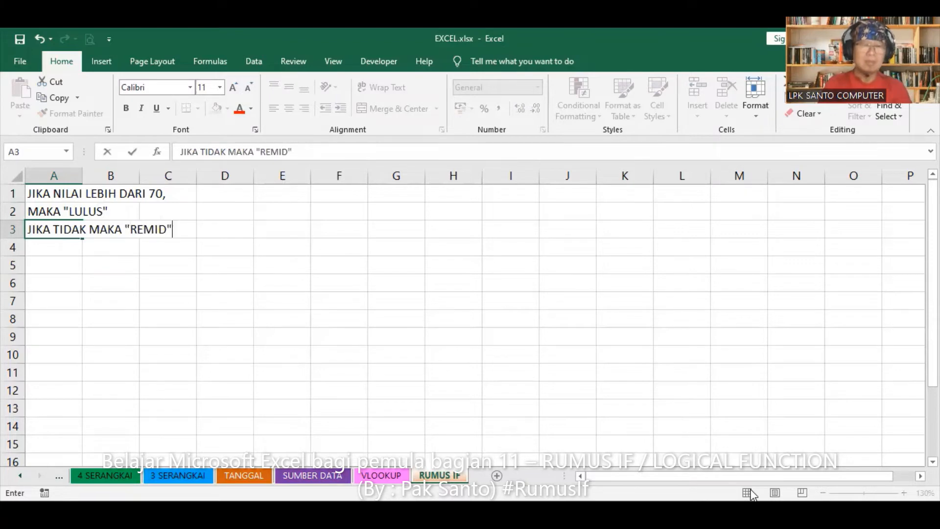
key("BackSpace")
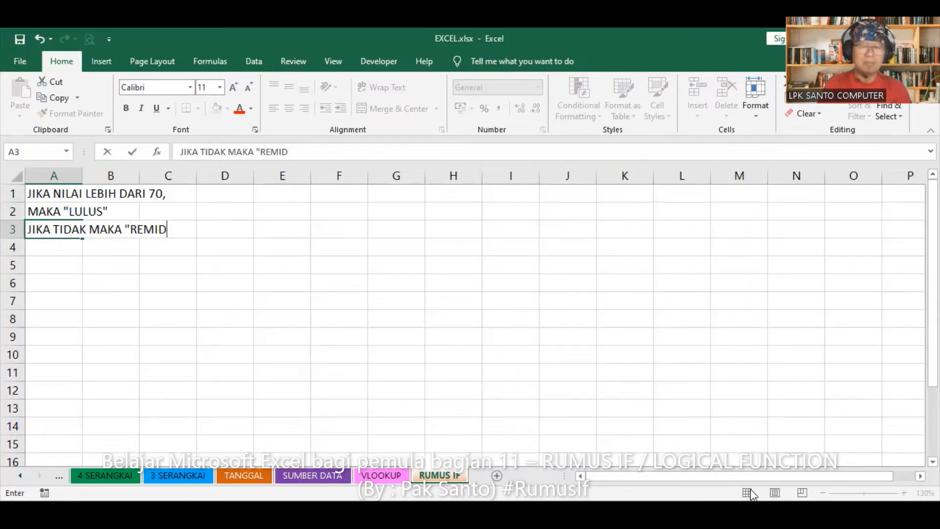
type("I\"")
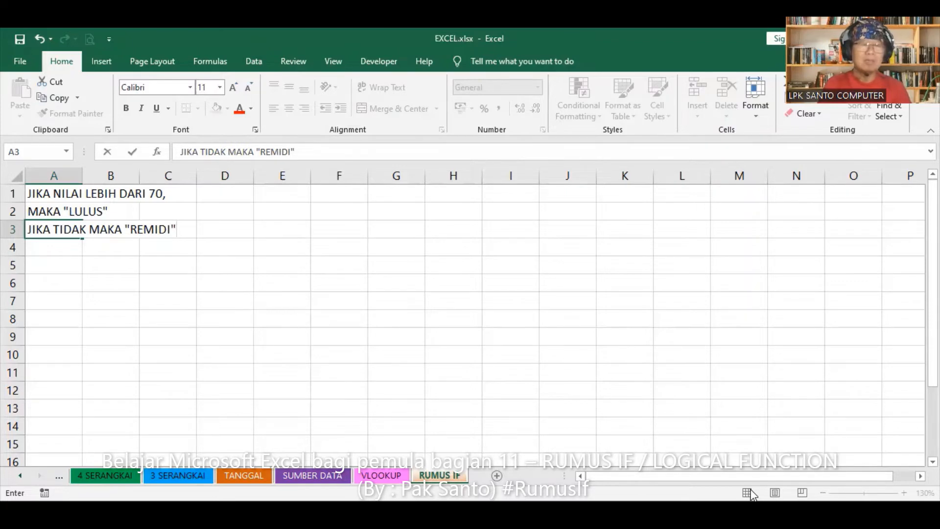
key("Return")
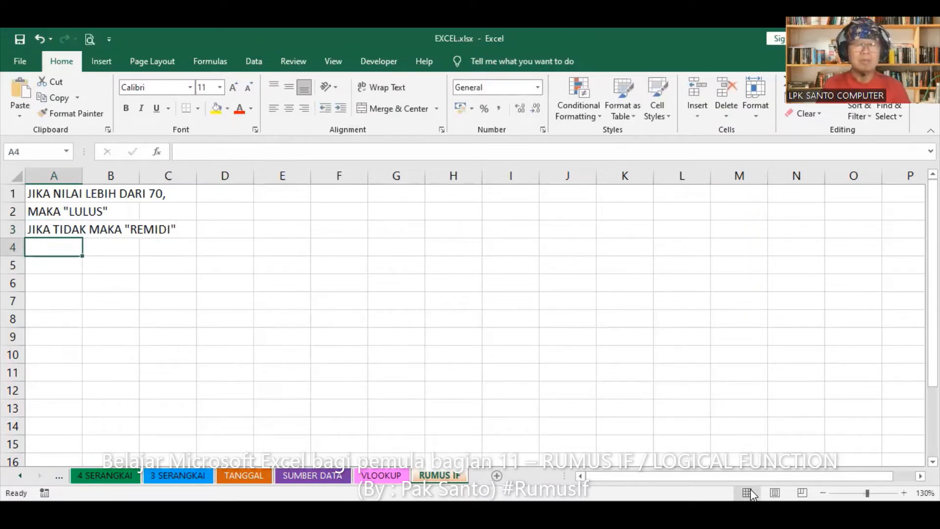
double_click(85, 181)
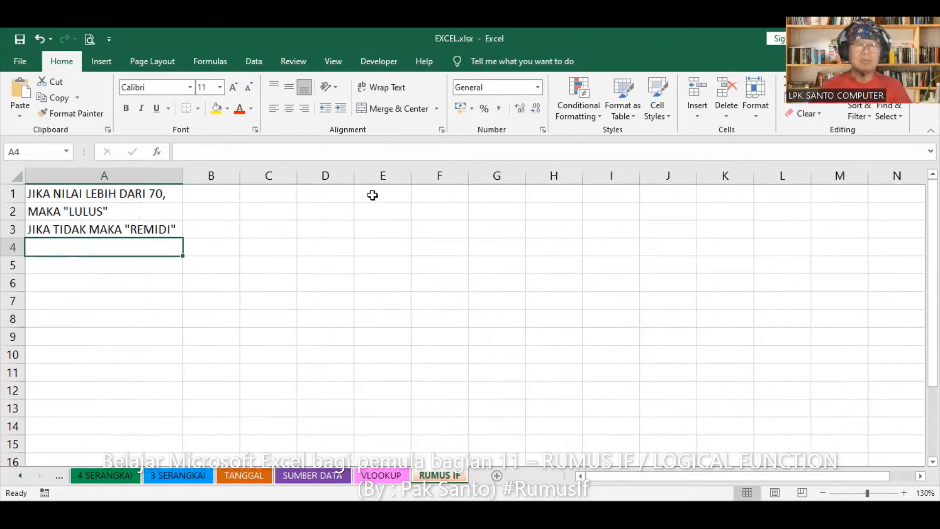
Enter the column headings NILAI in cell E1 and HASIL in cell F1
left_click(380, 192)
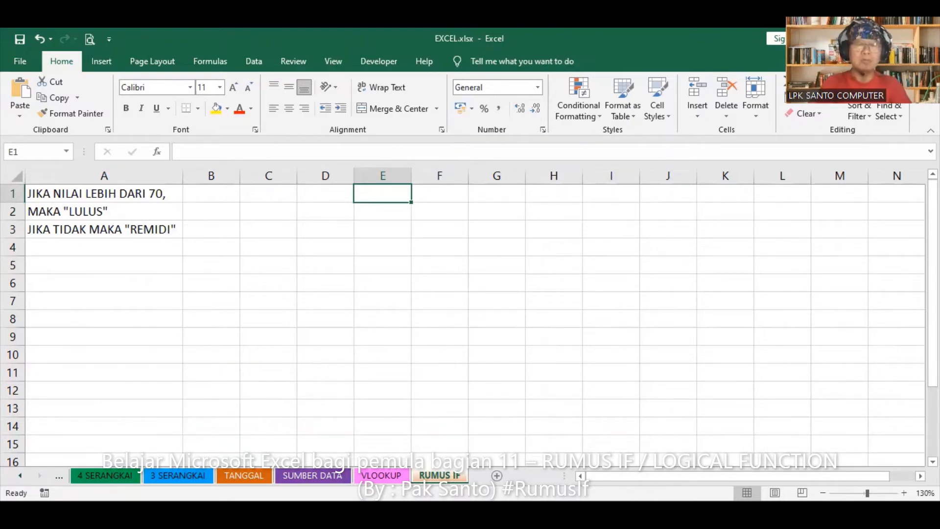
type("N")
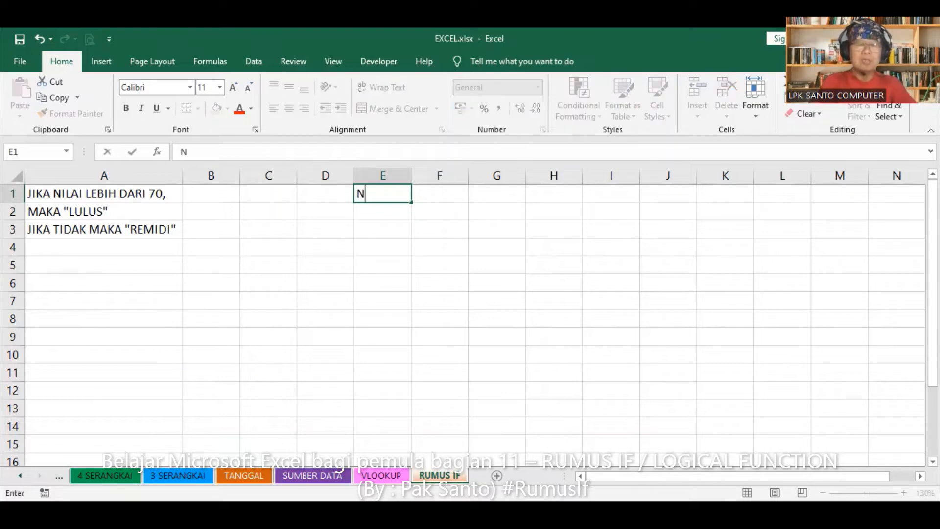
type("ILAI")
left_click(439, 193)
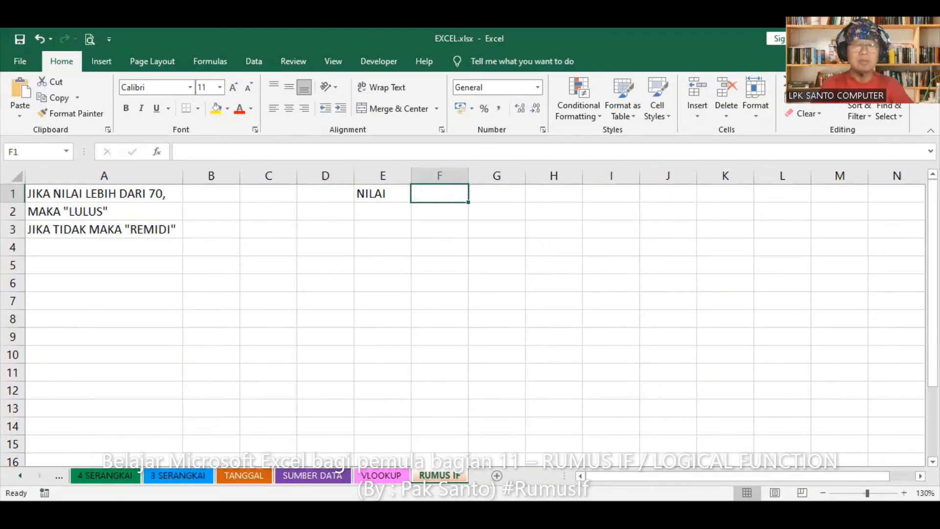
type("HASIL")
key("Return")
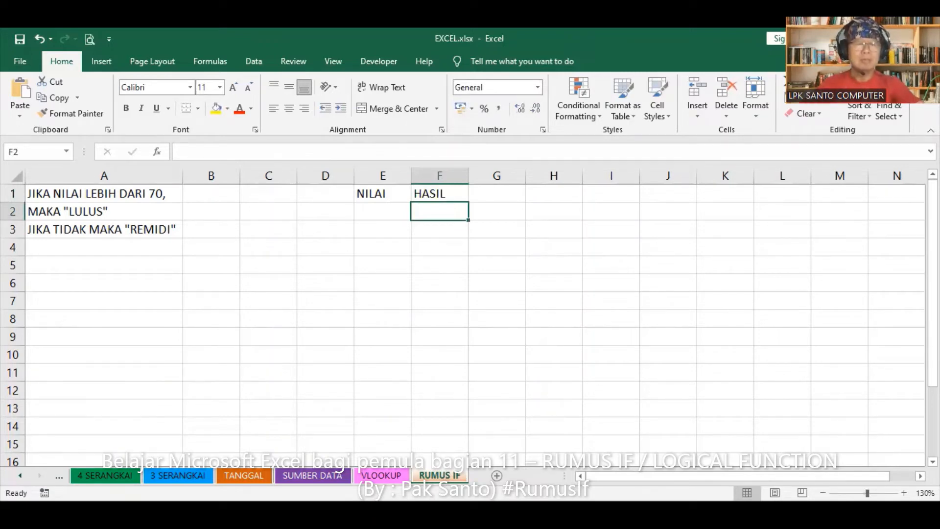
Fill cells E2 to E11 with the scores 70, 55, 75, 90, 55, 80, 82, 71, 79 and 90
left_click(381, 210)
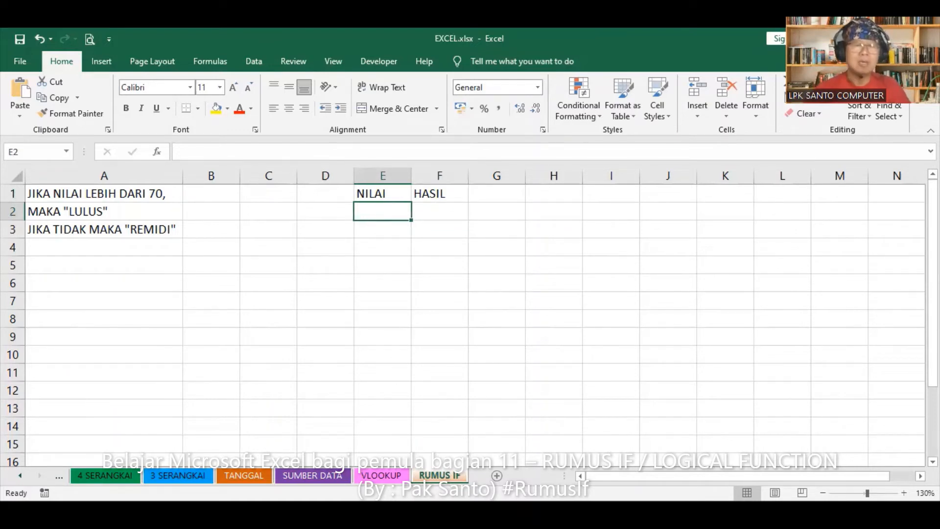
type("70")
key("Return")
type("55")
key("Return")
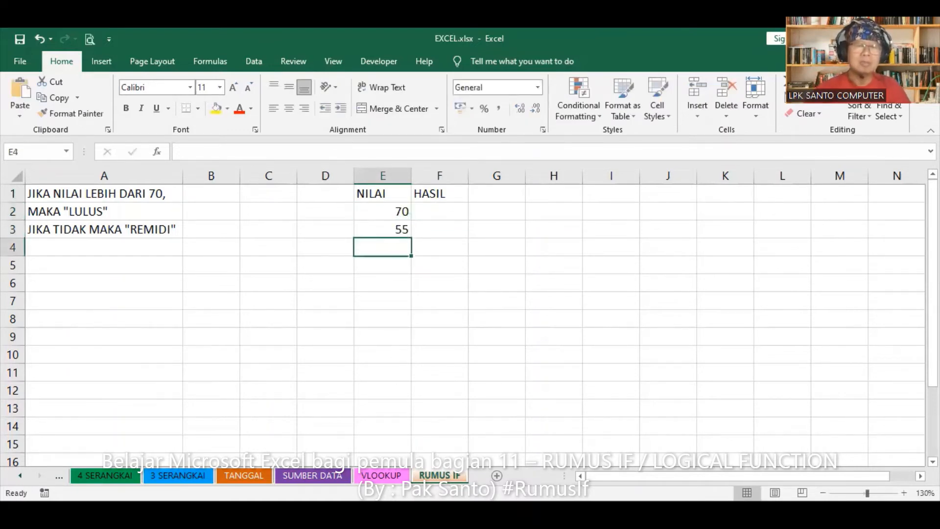
type("75")
key("Return")
type("90")
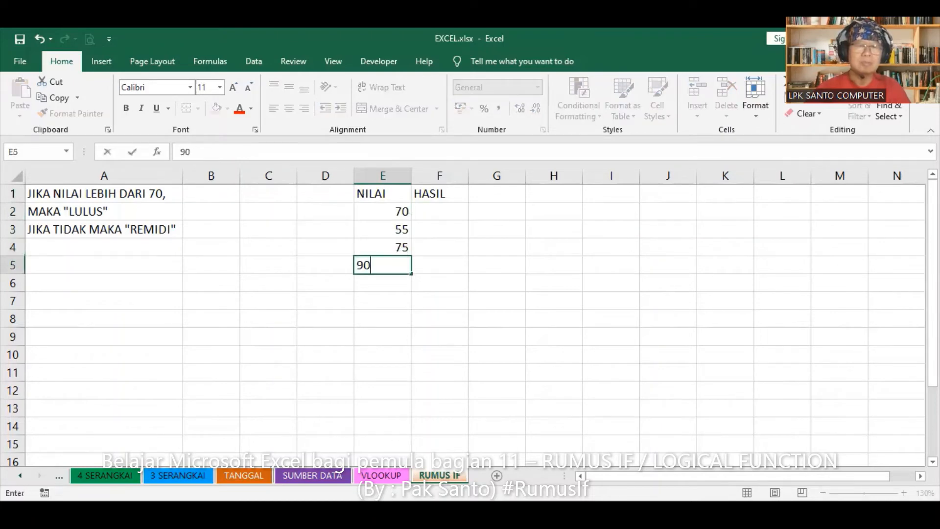
key("Return")
type("55")
key("Return")
type("80")
key("Return")
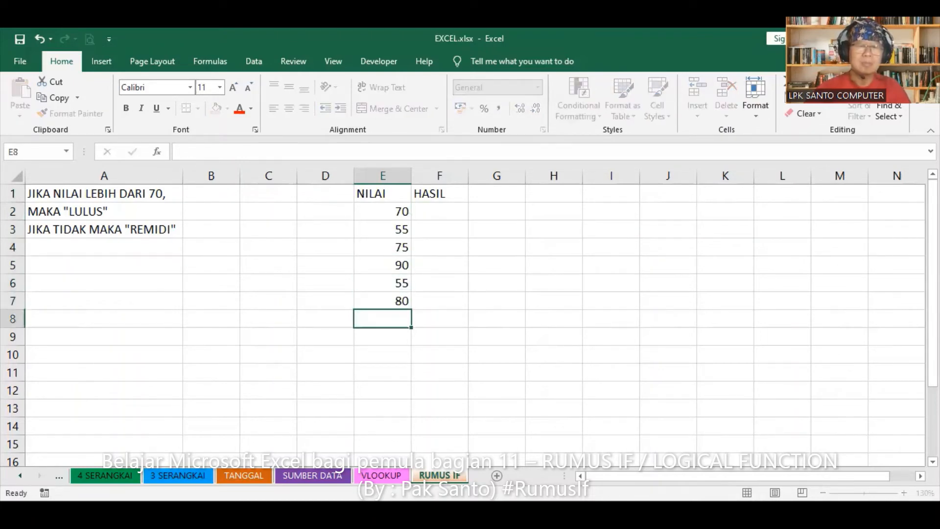
type("82")
key("Return")
type("7")
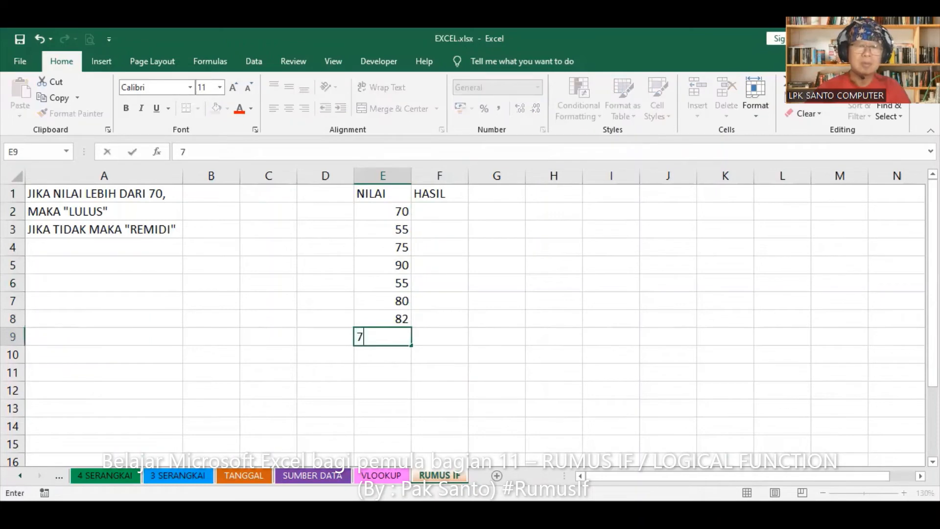
type("1")
key("Return")
type("7")
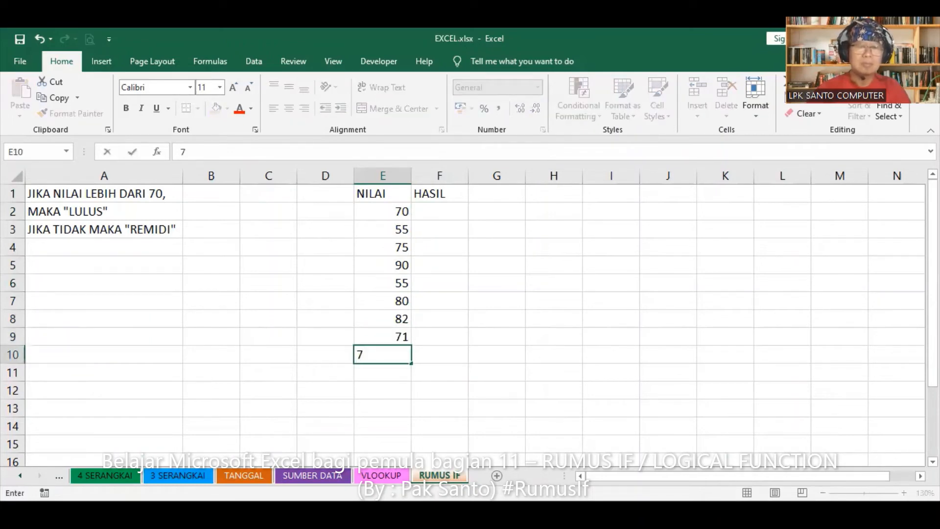
type("9")
key("Return")
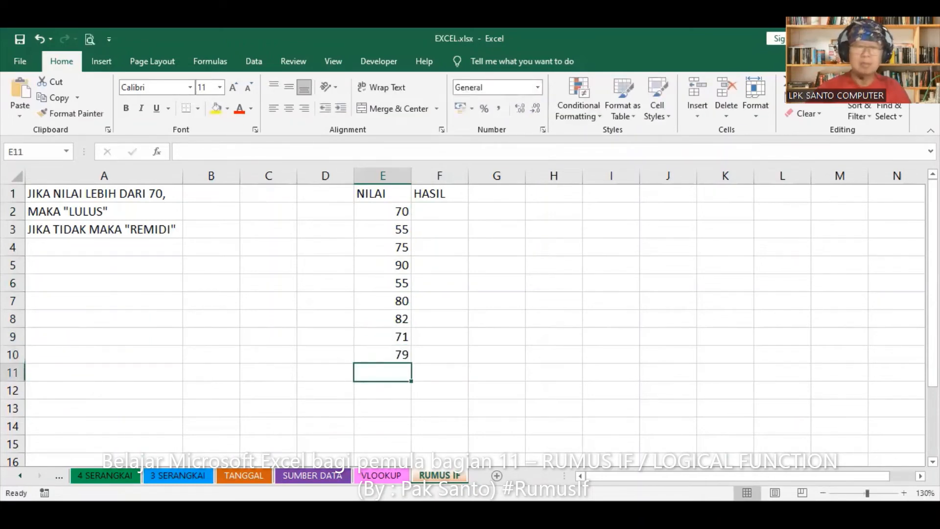
type("90")
key("Return")
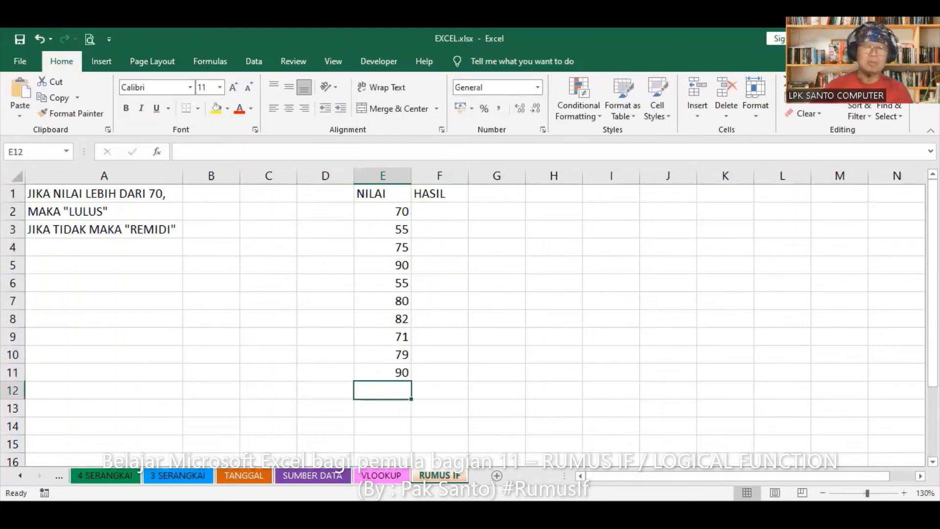
Insert the IF function in cell F2 and move its arguments dialog clear of the scores in column E
left_click(433, 209)
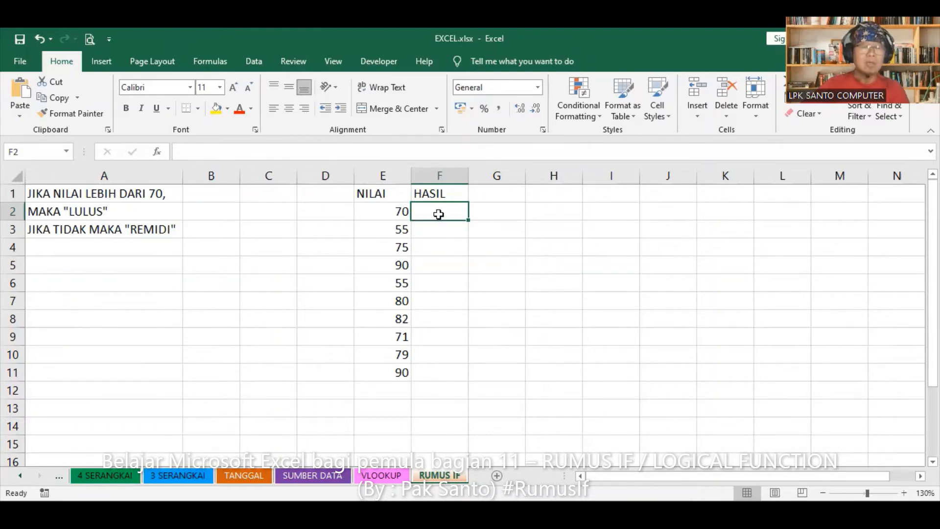
left_click(393, 212)
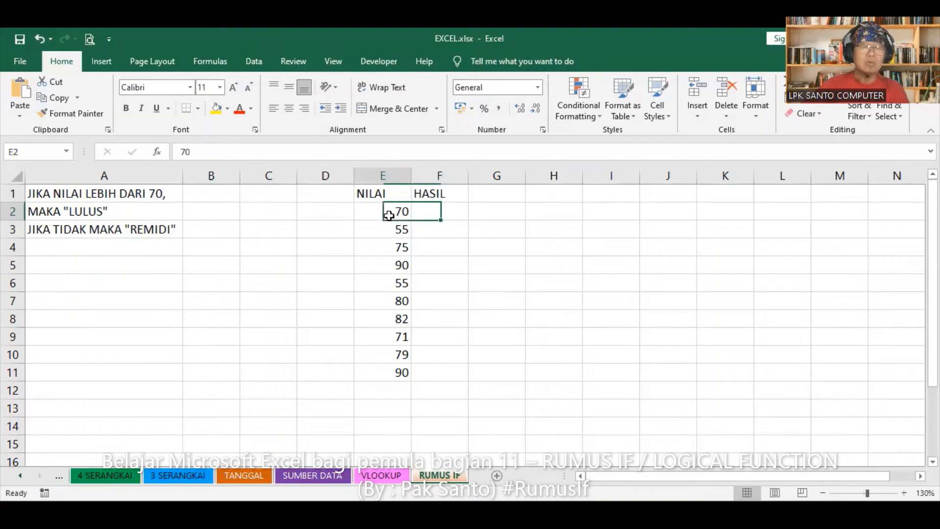
left_click(438, 213)
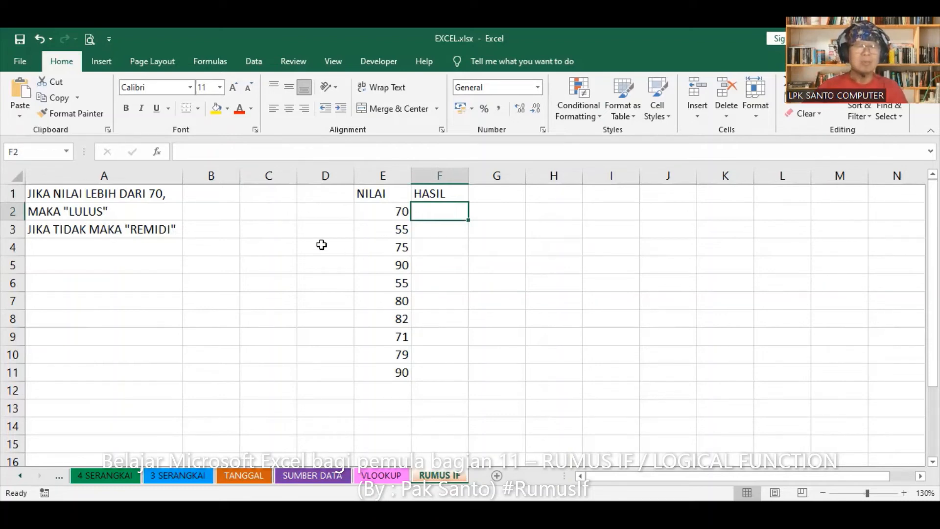
left_click(157, 152)
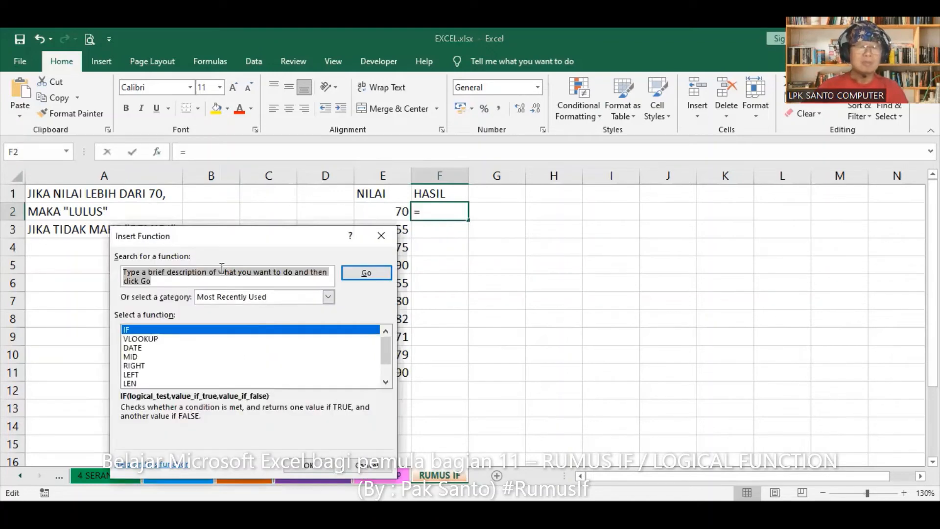
left_click(129, 331)
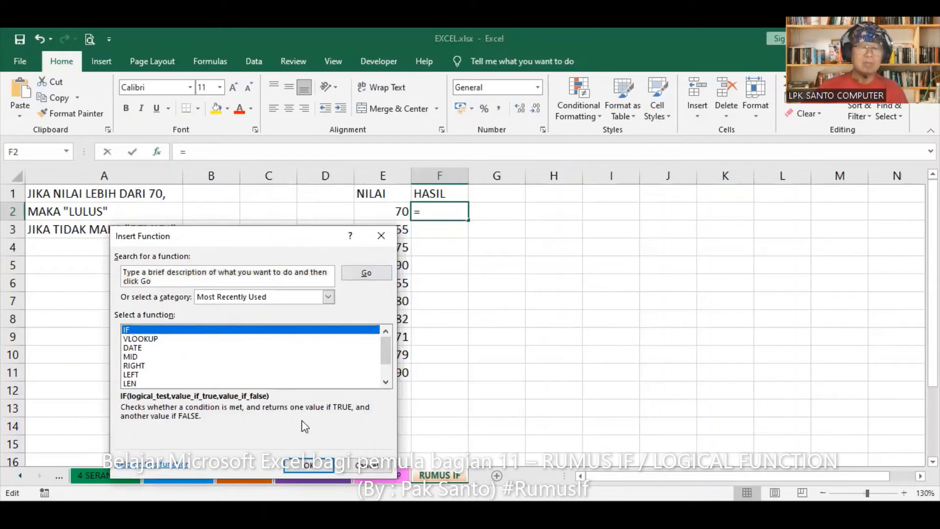
left_click(314, 467)
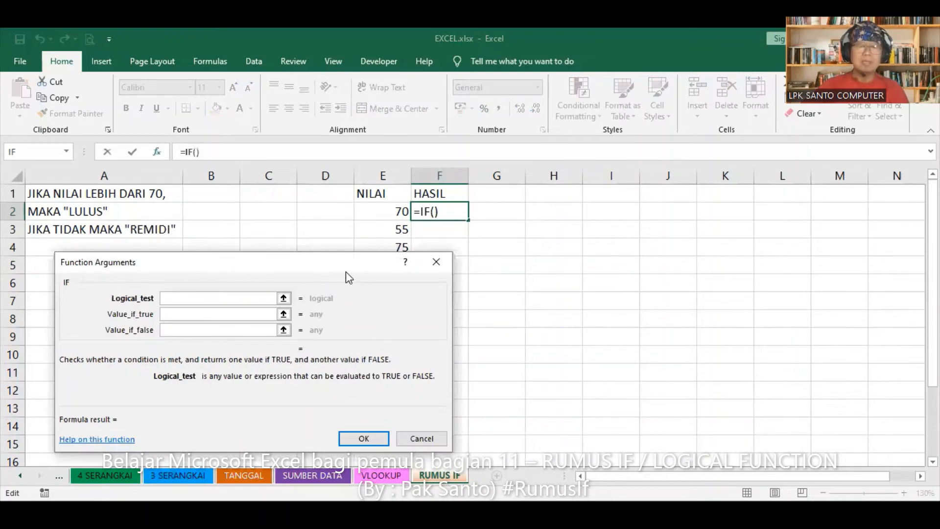
left_click_drag(346, 271, 741, 285)
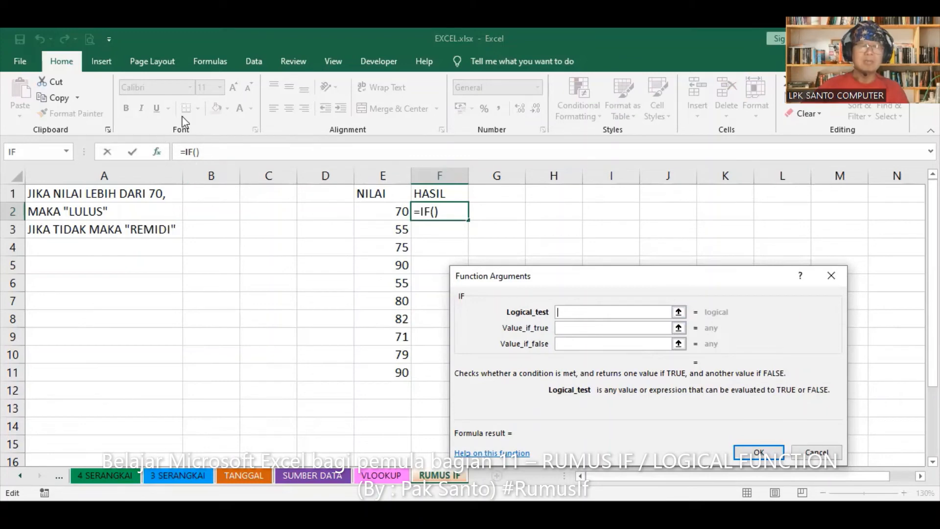
Set the logical test of the IF function in cell F2 to E2>70
left_click(380, 210)
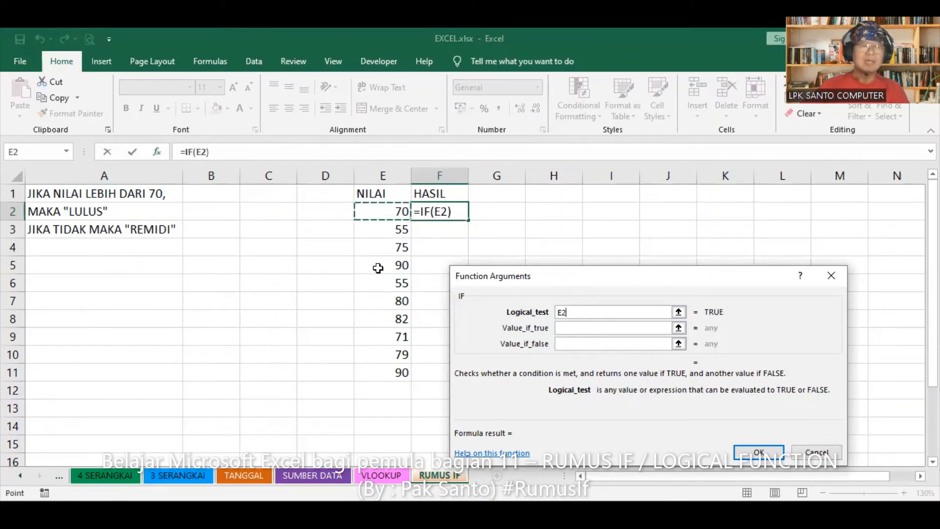
left_click(602, 311)
type(">")
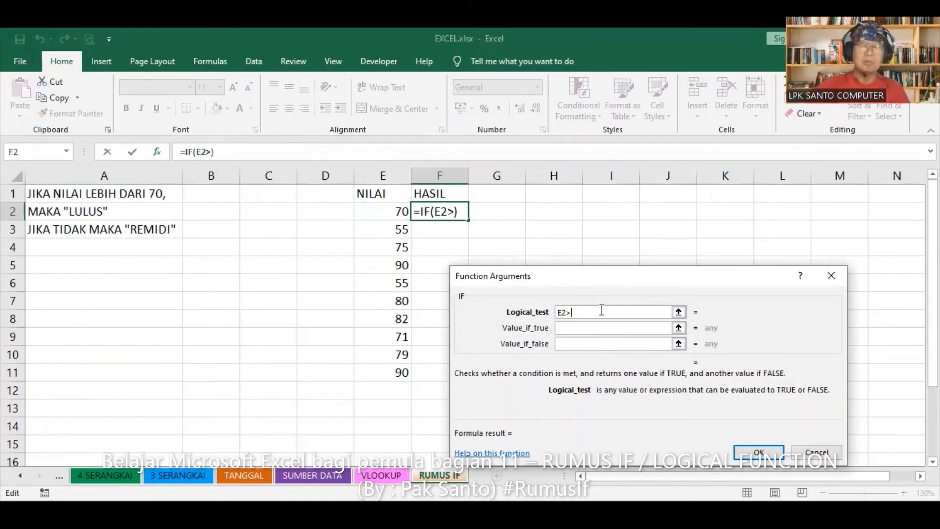
type("70")
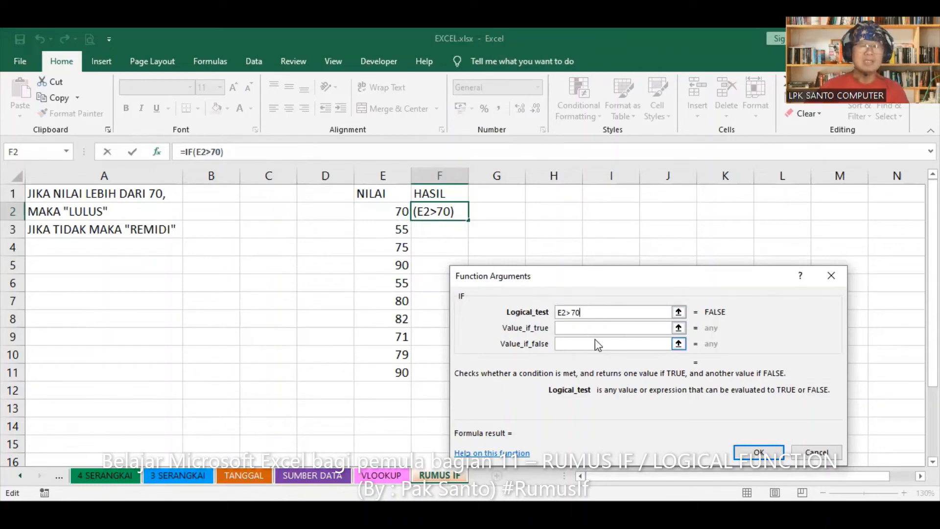
Set the IF function's value if true to "LULUS" and its value if false to "REMIDI"
left_click(566, 330)
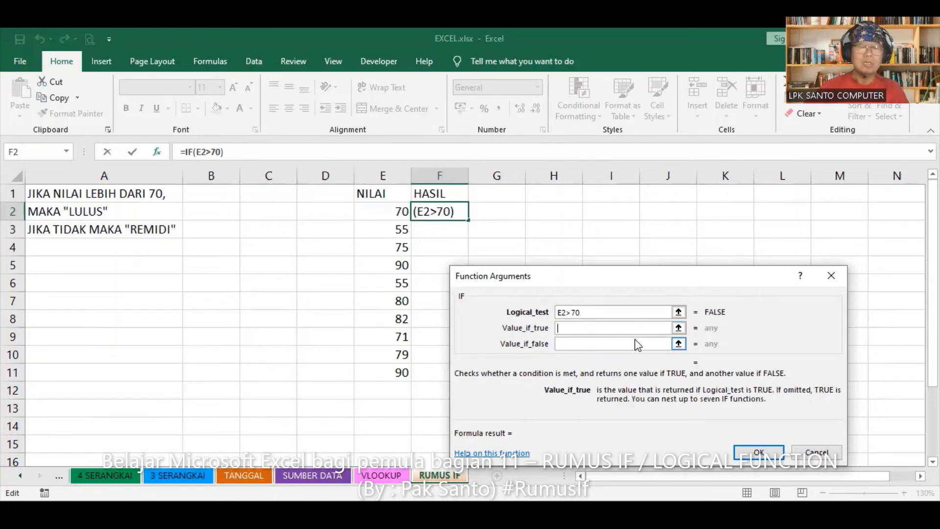
type("\"")
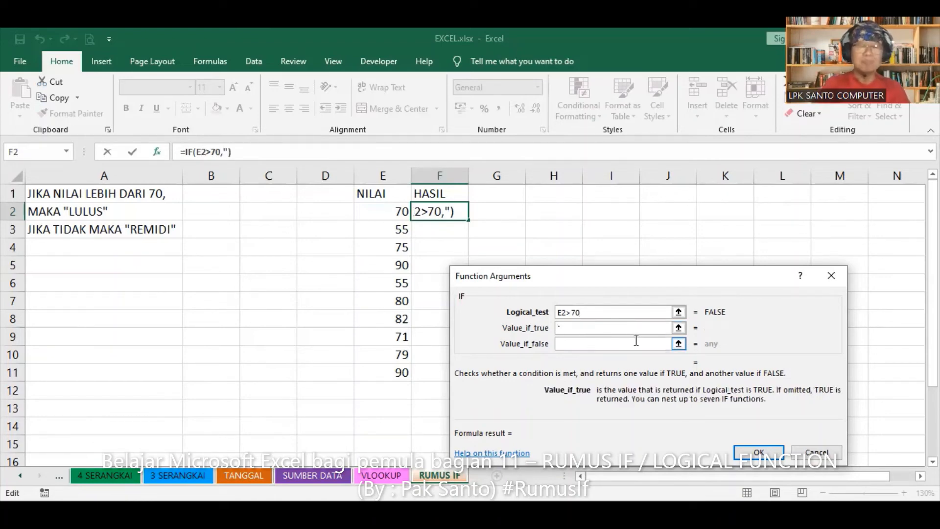
type("LULUS\"")
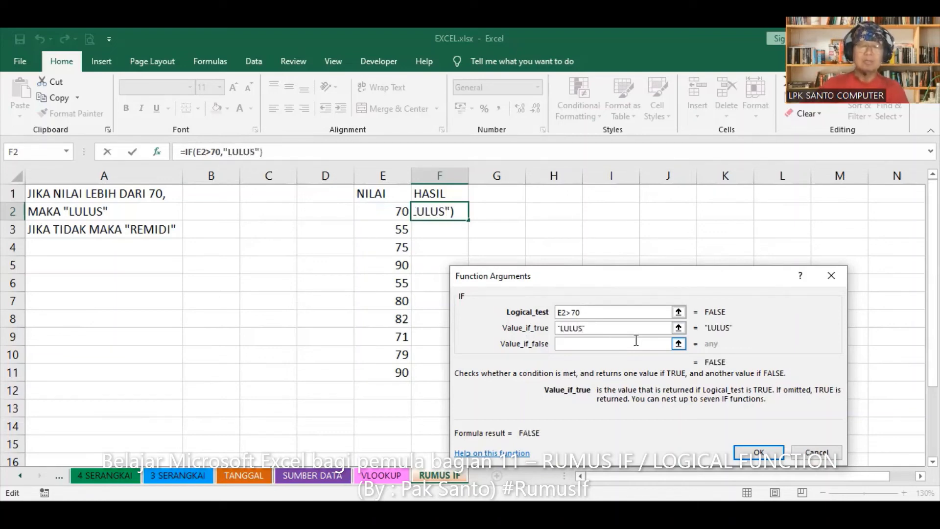
left_click(560, 345)
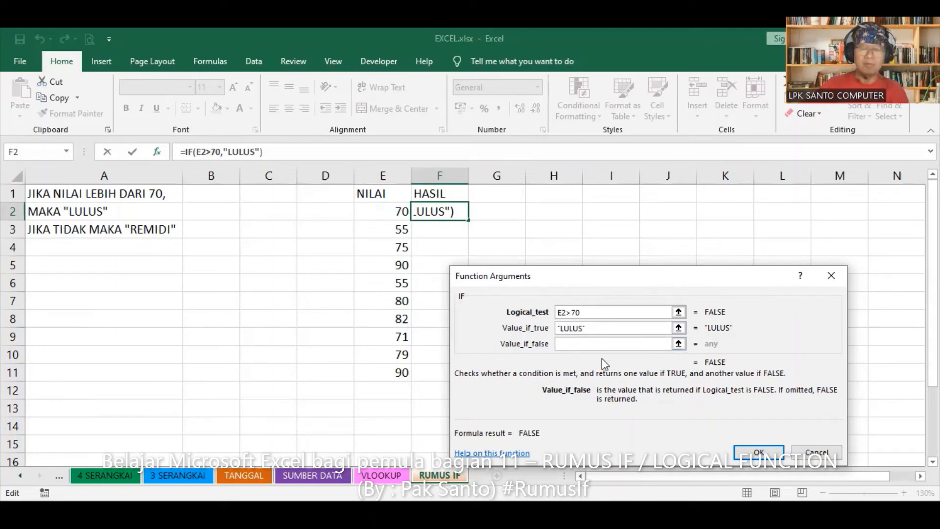
type("\"REMIDI")
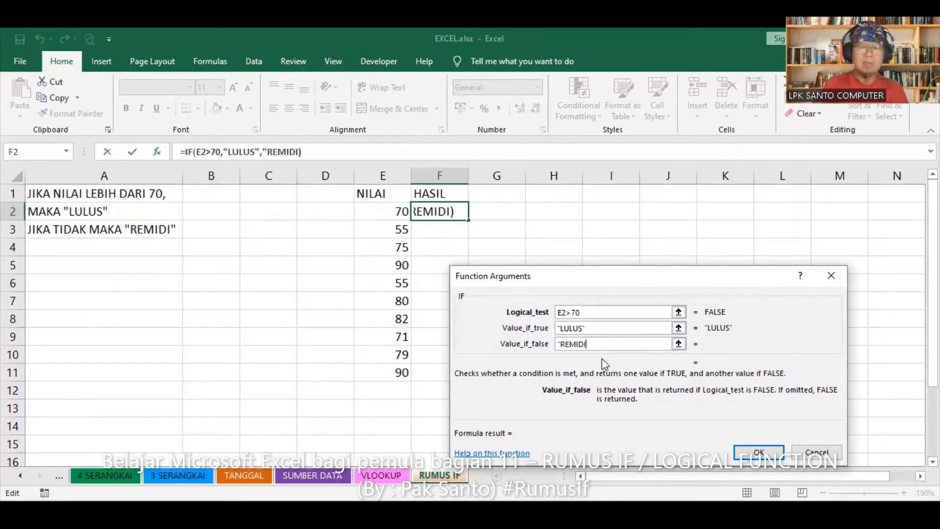
type("\"")
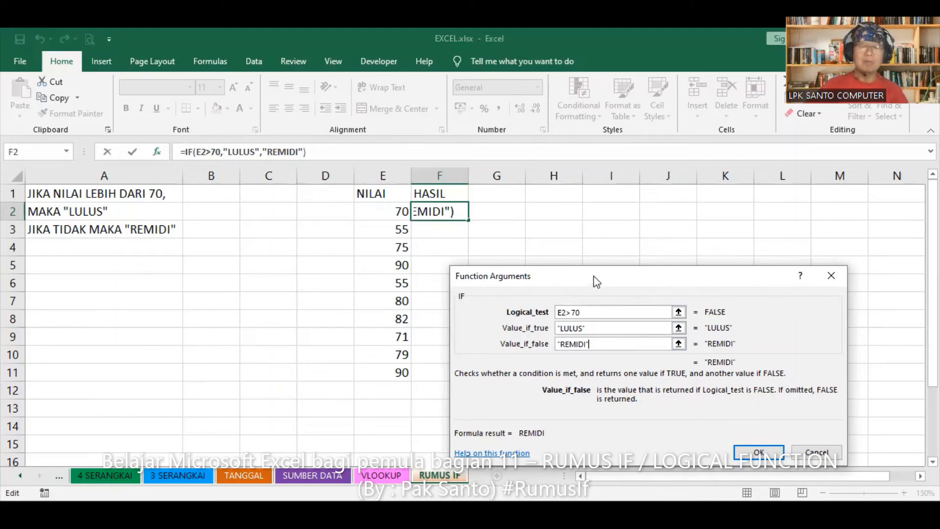
Confirm the IF formula in cell F2 and copy it down through cell F11
left_click_drag(594, 276, 619, 223)
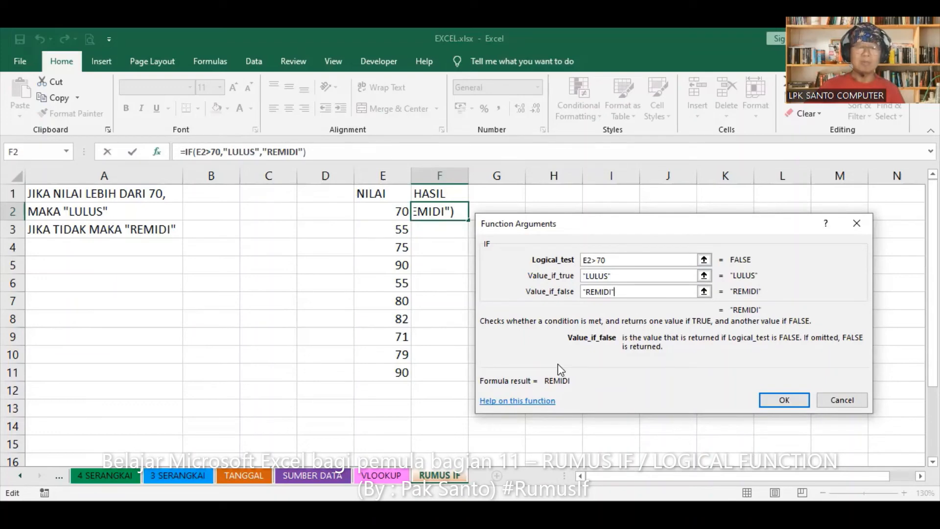
key("Return")
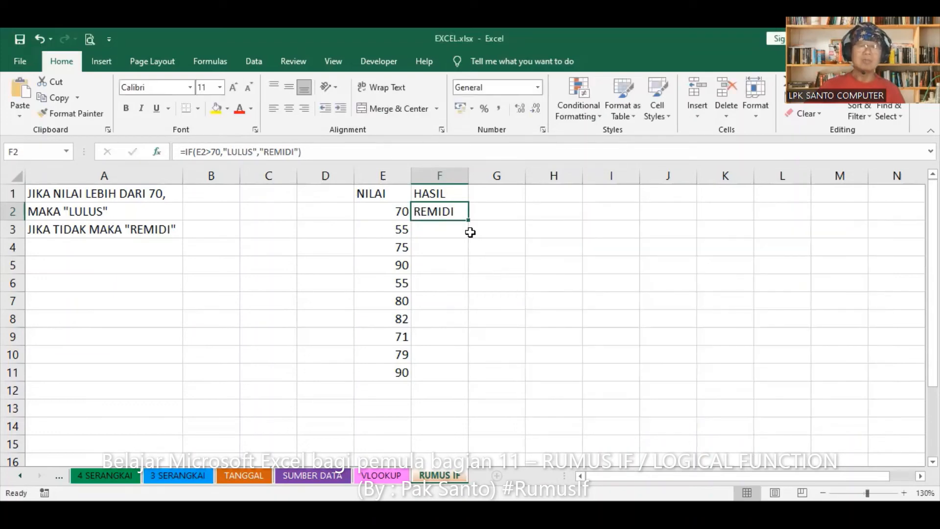
double_click(471, 221)
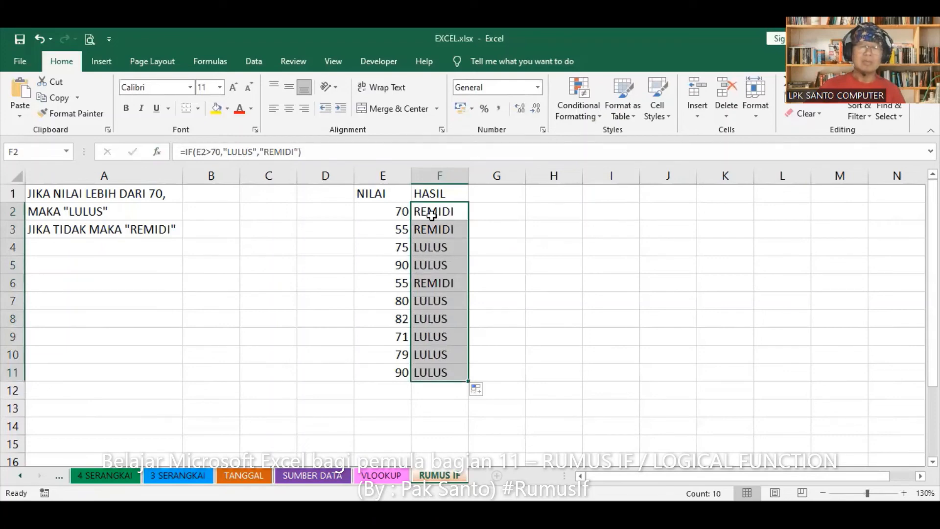
left_click(512, 234)
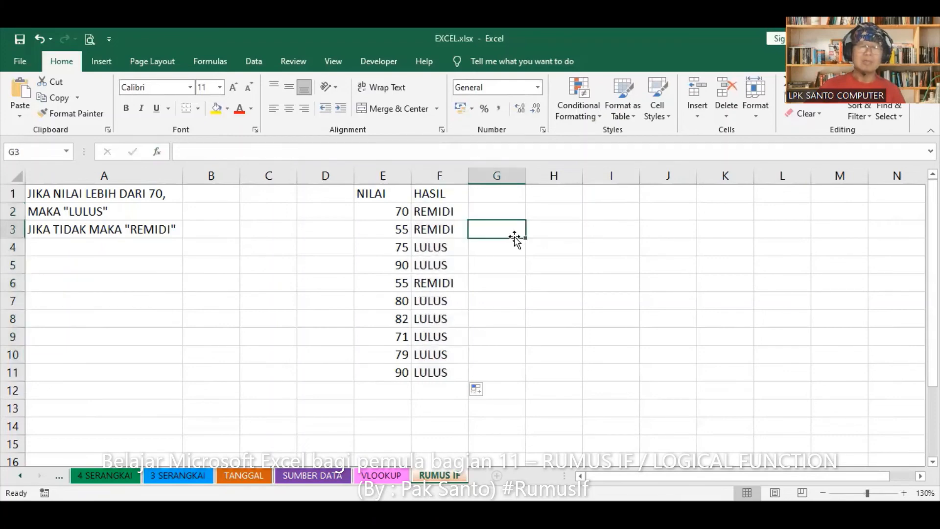
Clear the formulas from cells F2 to F11 in the HASIL column
left_click(437, 212)
key("ctrl+shift+Down")
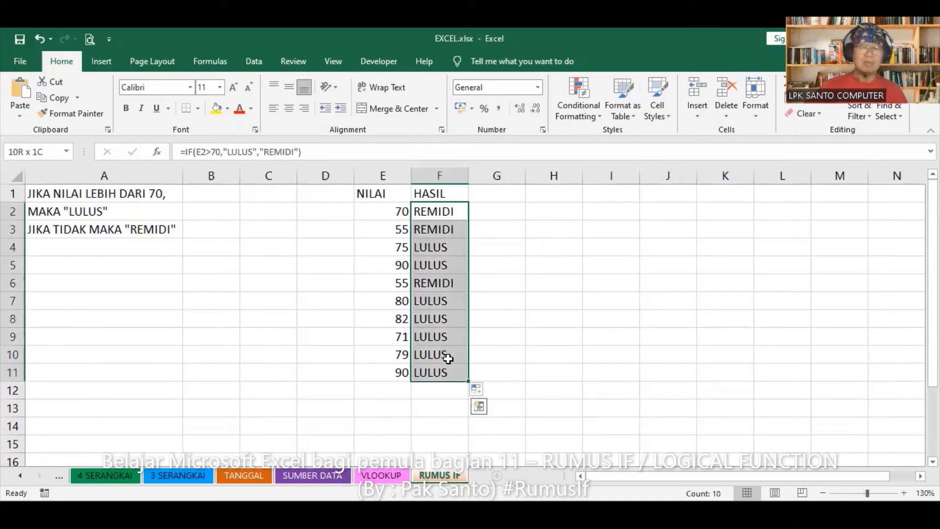
key("Delete")
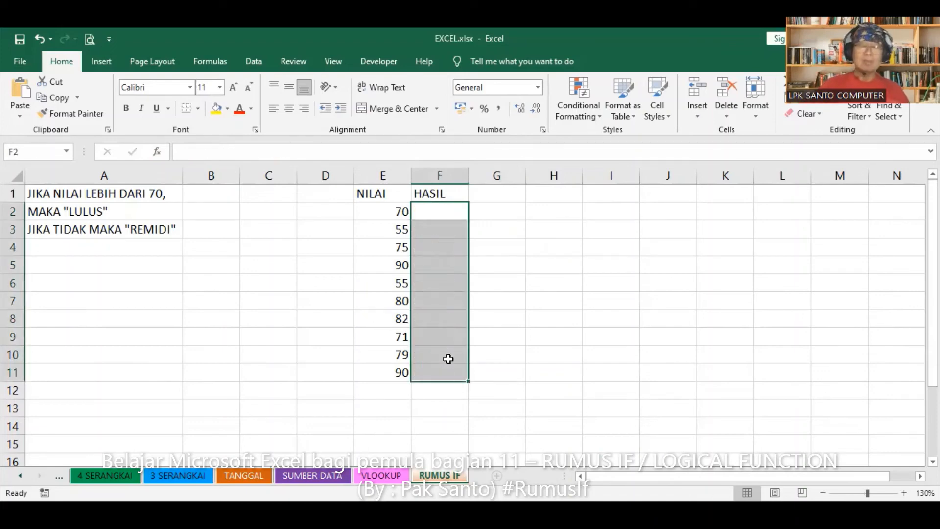
left_click(512, 275)
Insert the IF function in the empty cell F2 with the logical test E2>70
left_click(445, 210)
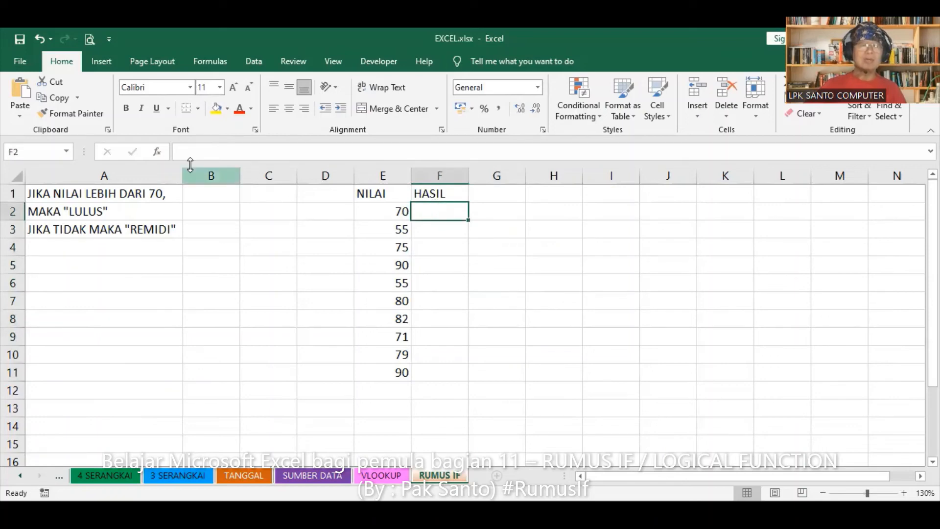
left_click(157, 152)
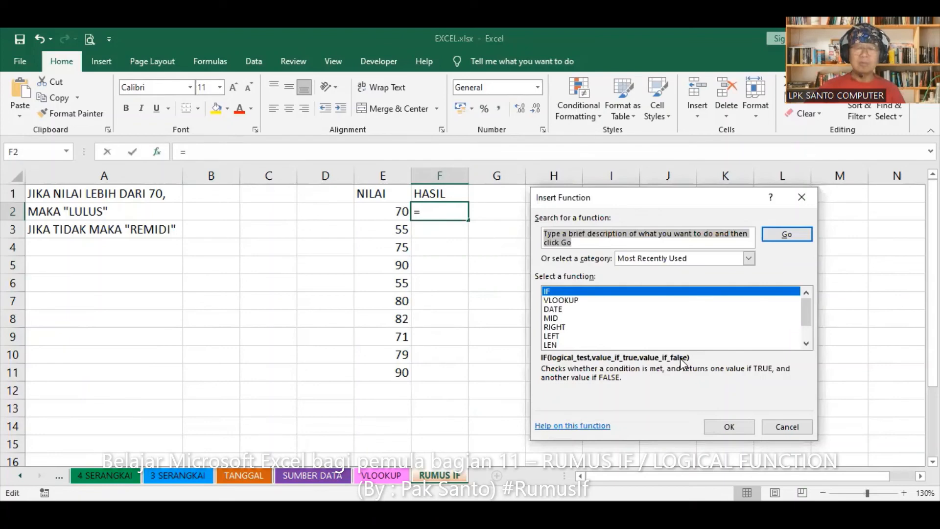
double_click(642, 291)
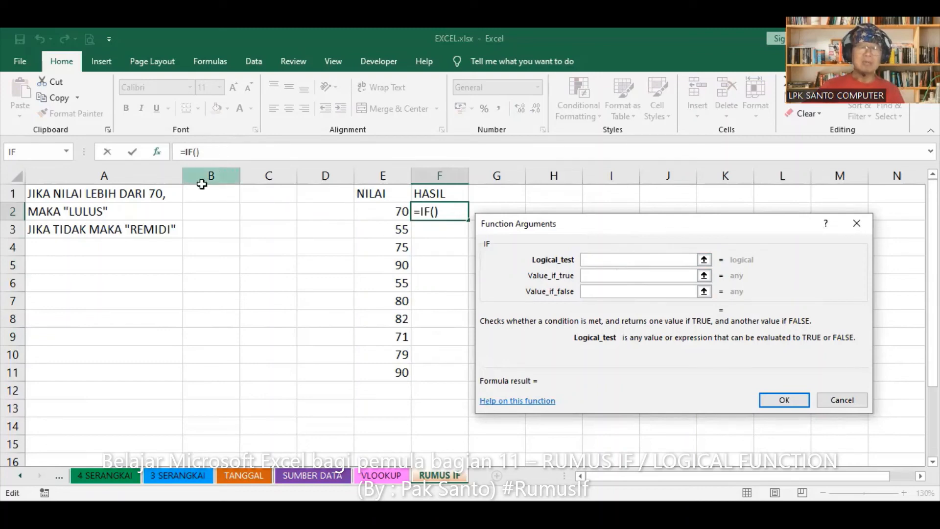
left_click(374, 211)
left_click(639, 276)
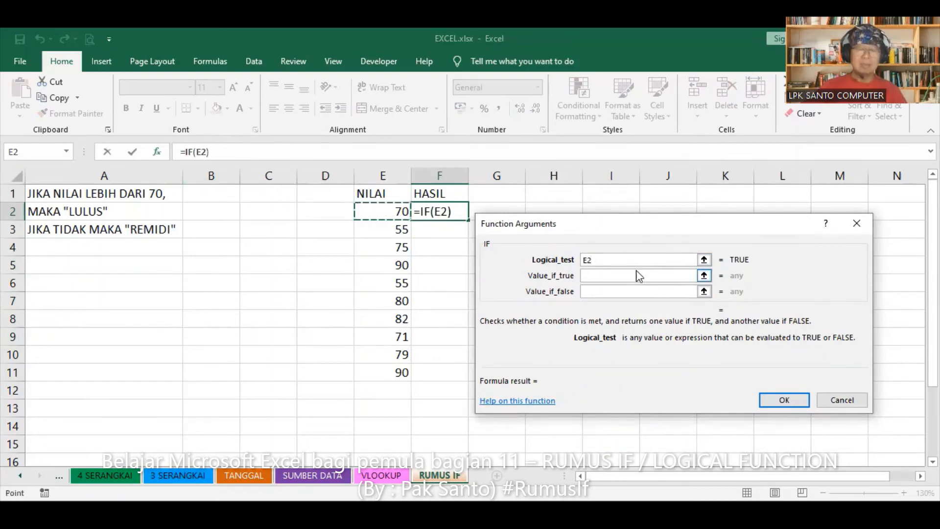
type(">")
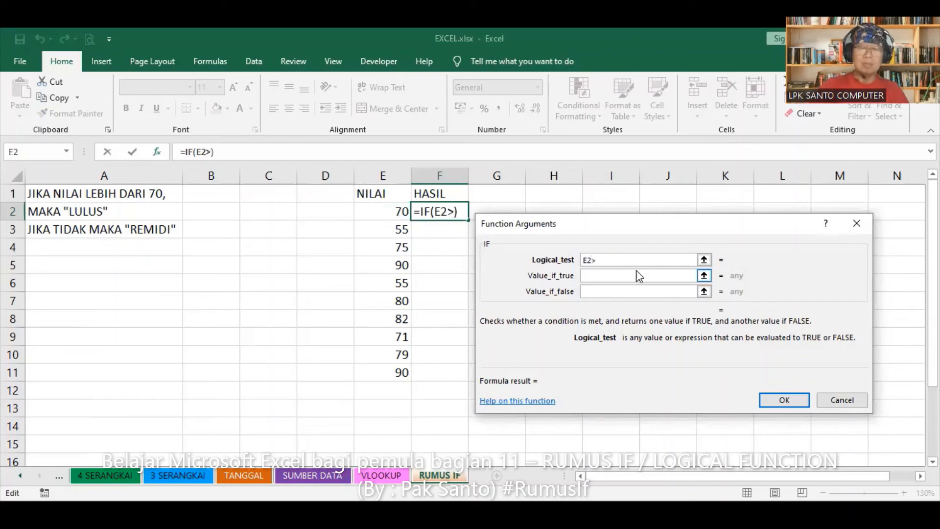
type("70")
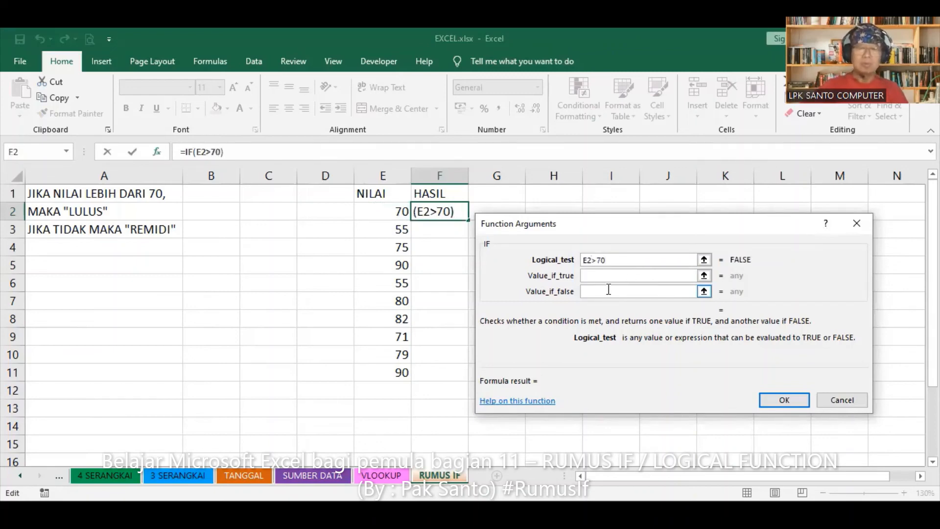
Make the IF function return "LULUS" when the test is true and "REMIDI" when it is false
left_click(615, 276)
type("\"")
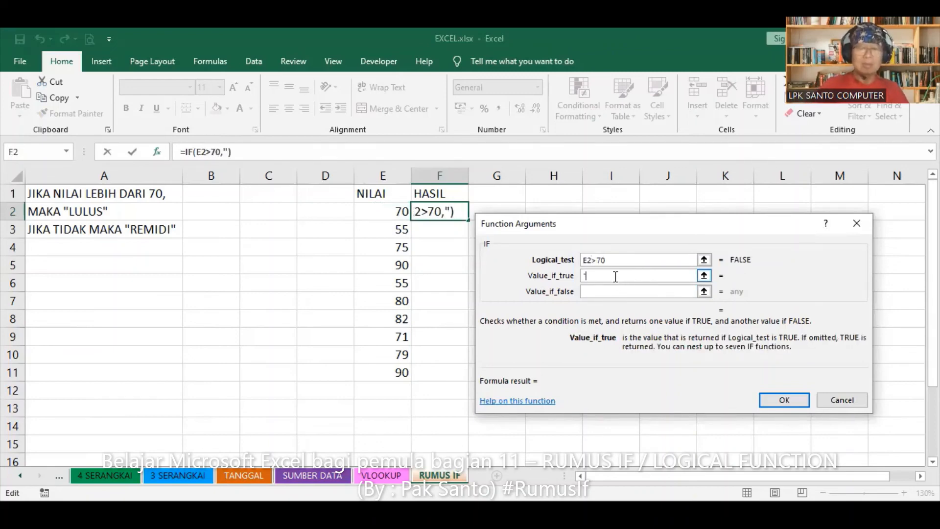
type("LULUS\"")
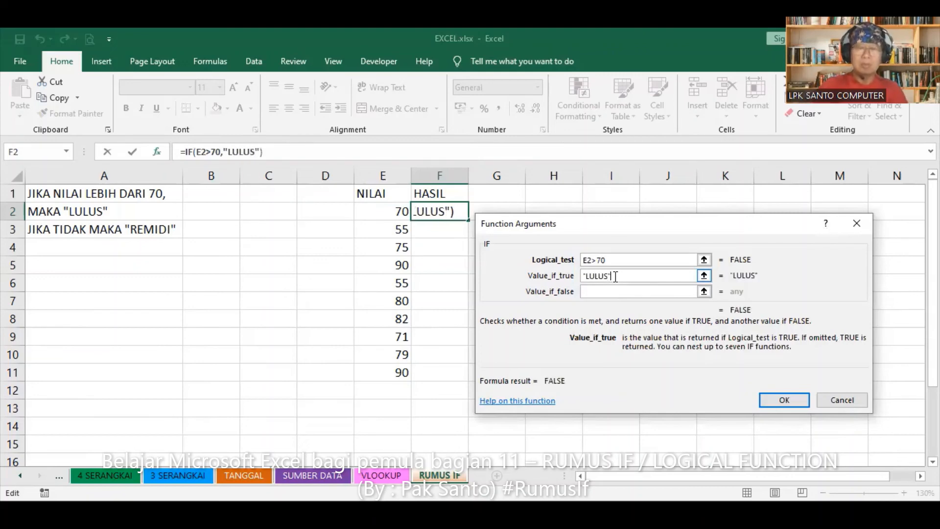
key("Tab")
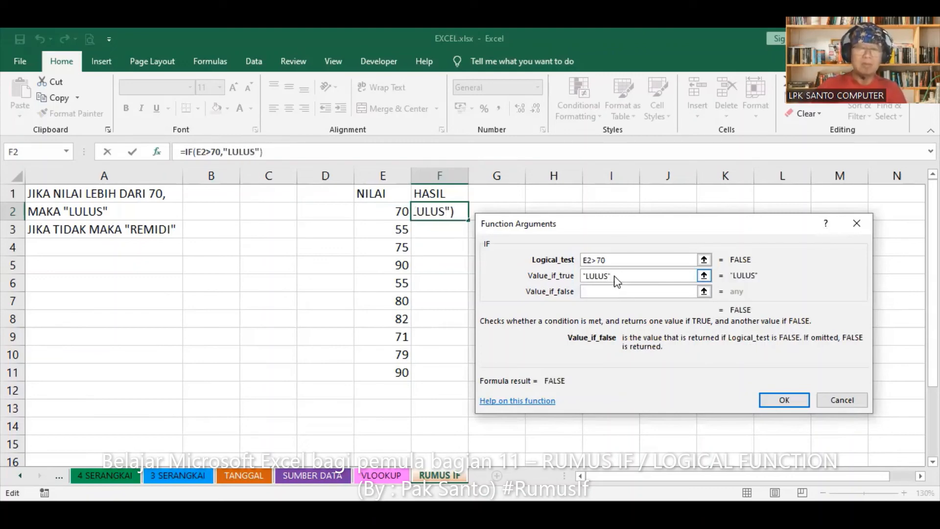
type("\"")
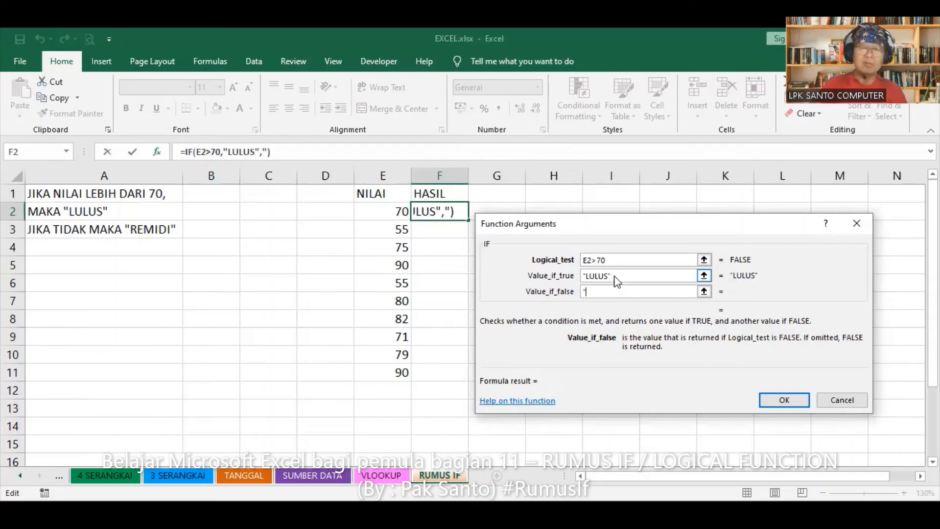
type("REMIDI\"")
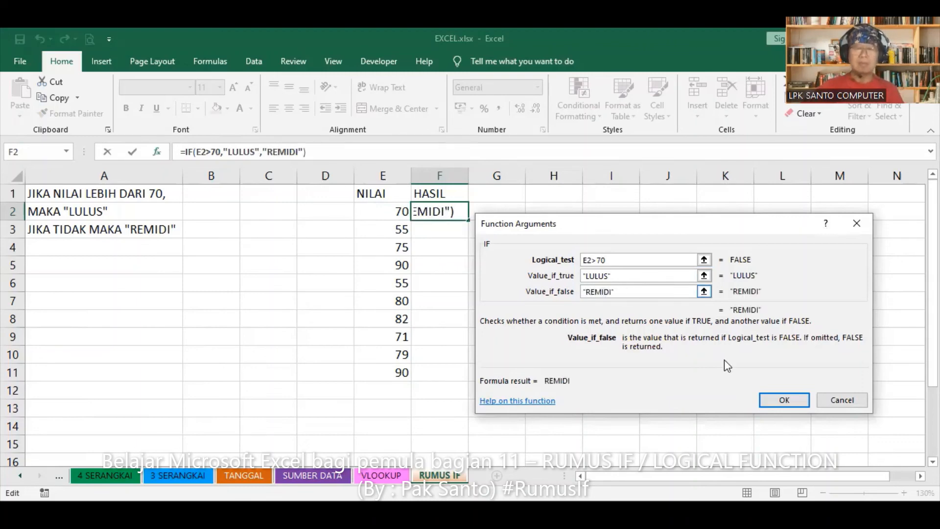
Accept the IF formula in cell F2 and fill it down the HASIL column to F11
key("Return")
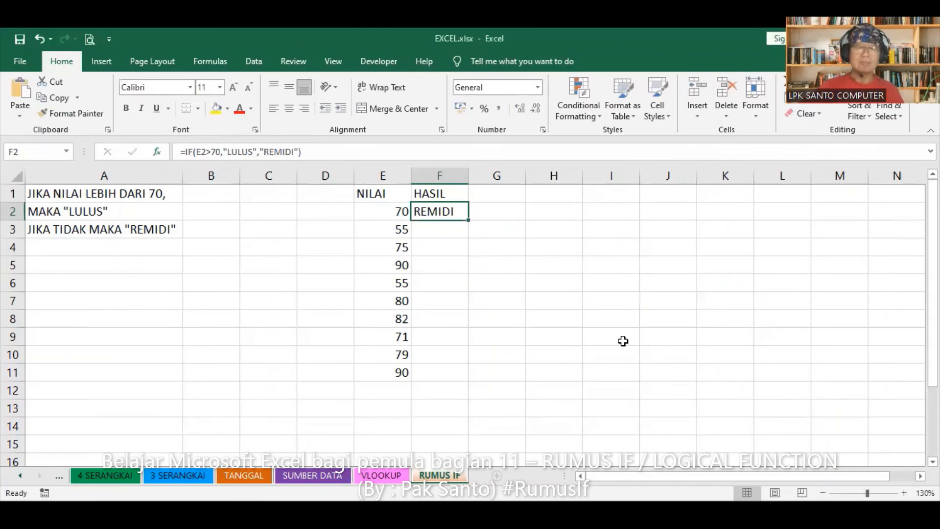
double_click(470, 222)
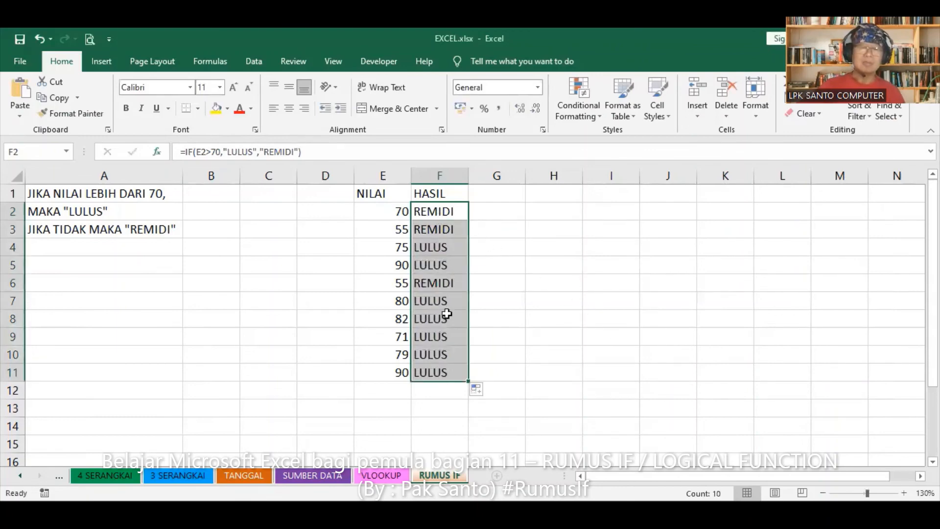
left_click(528, 296)
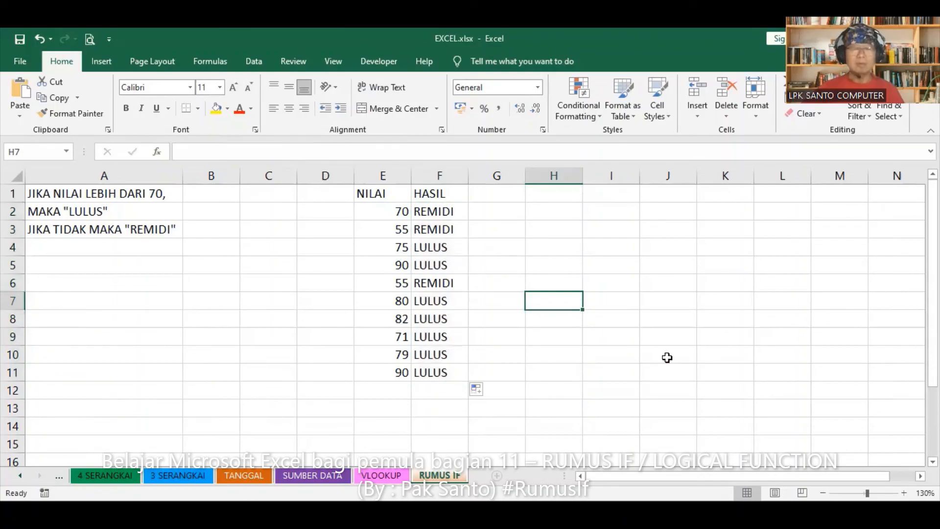